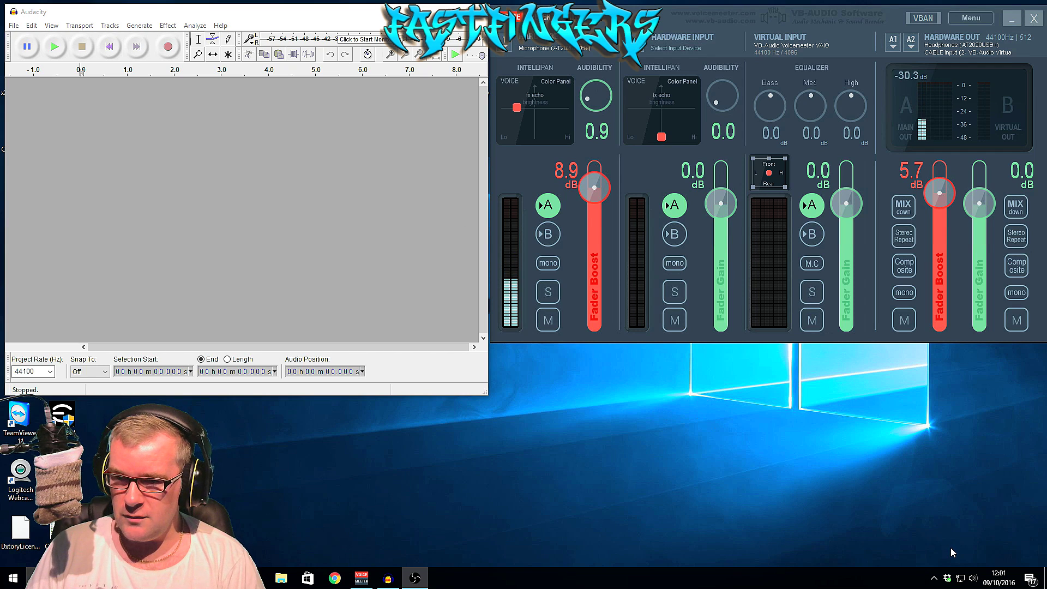
Bring up the Recording devices list in Windows Sound settings from the tray speaker
right_click(973, 577)
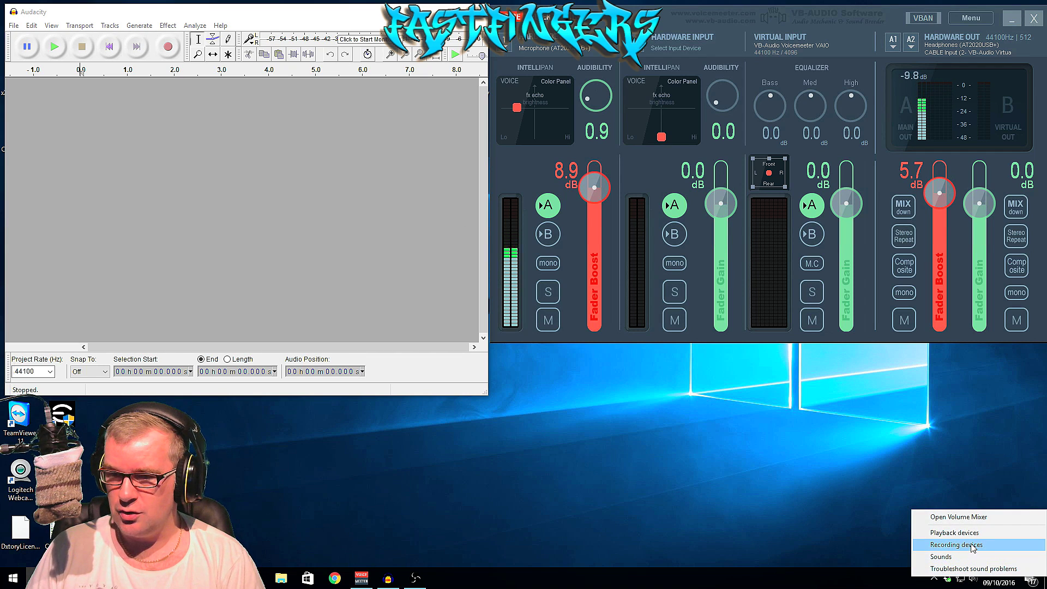
left_click(971, 545)
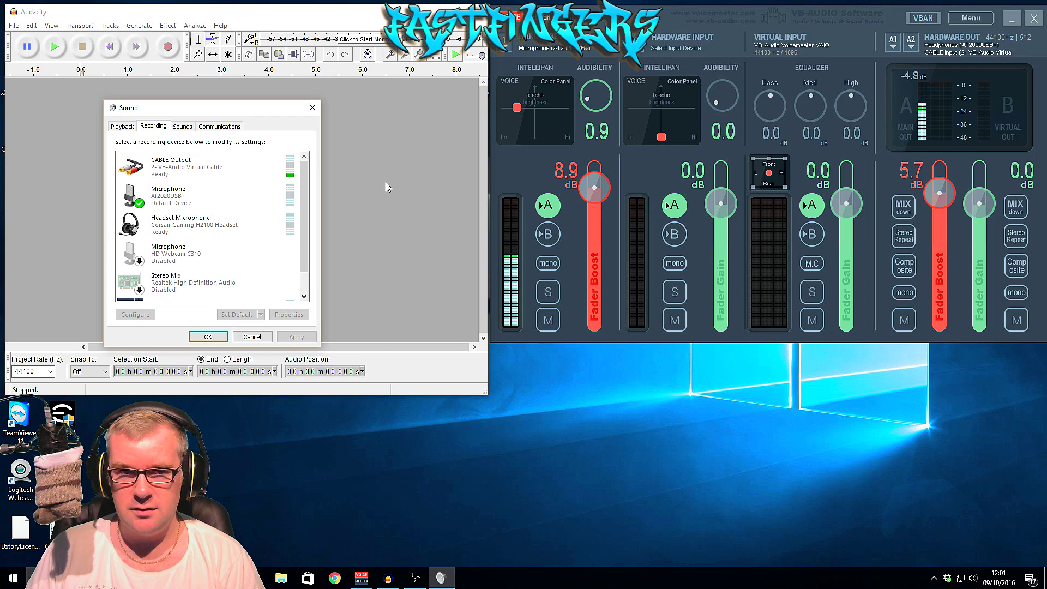
left_click_drag(250, 107, 621, 278)
Review the AT2020USB+ microphone's Listen and Levels tabs, confirming an input level of 73
left_click(596, 368)
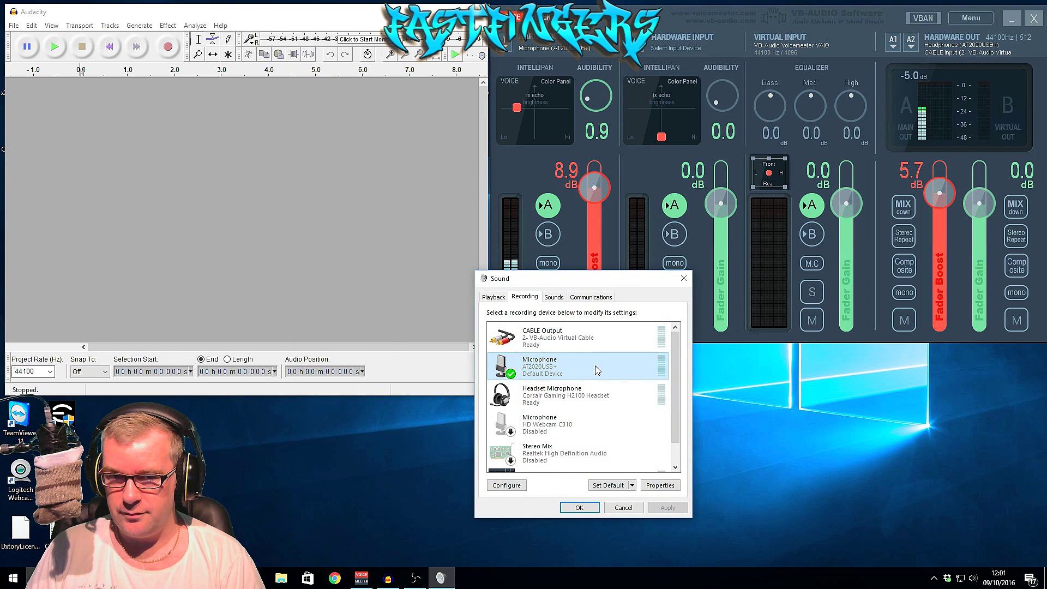
right_click(596, 366)
left_click(630, 440)
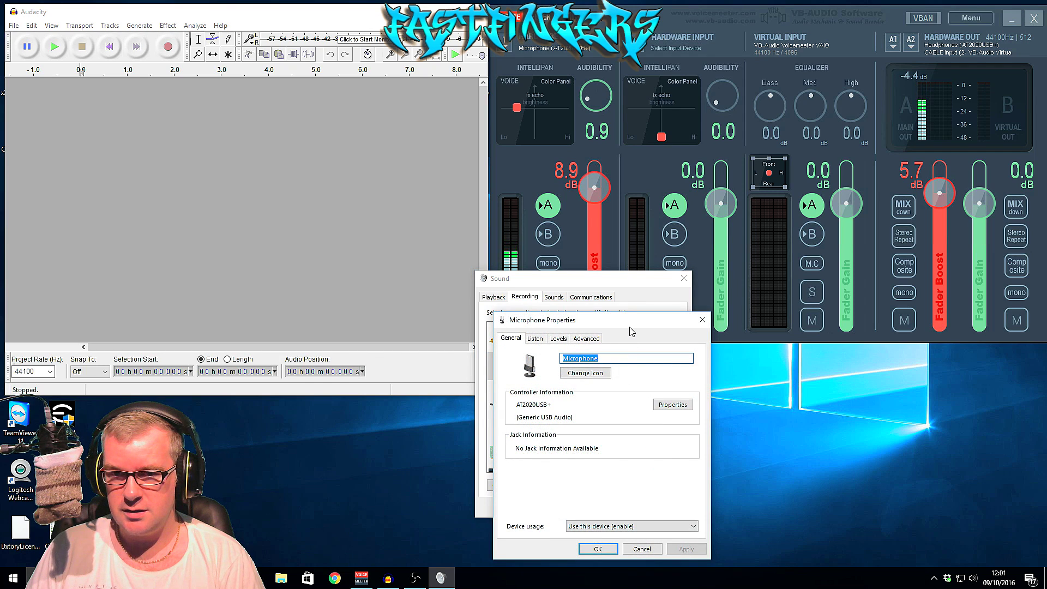
left_click_drag(631, 325, 645, 162)
left_click(549, 177)
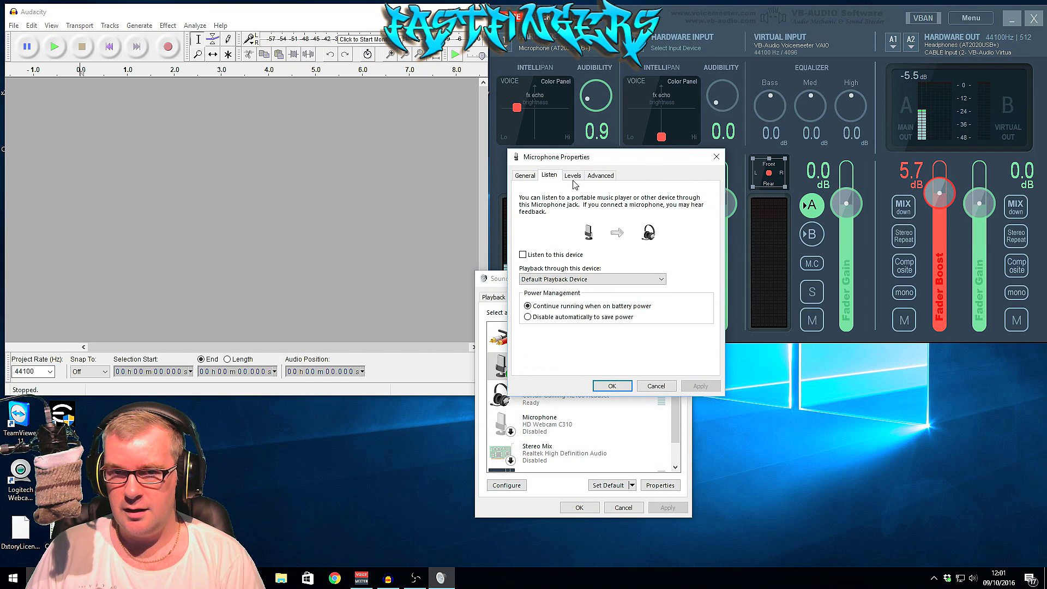
left_click(573, 177)
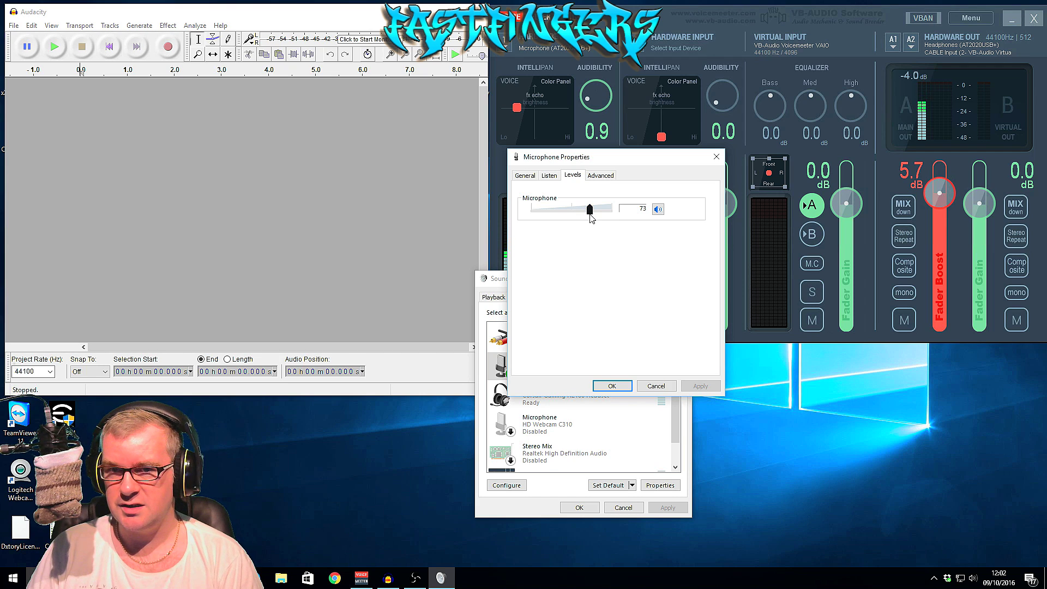
left_click(611, 385)
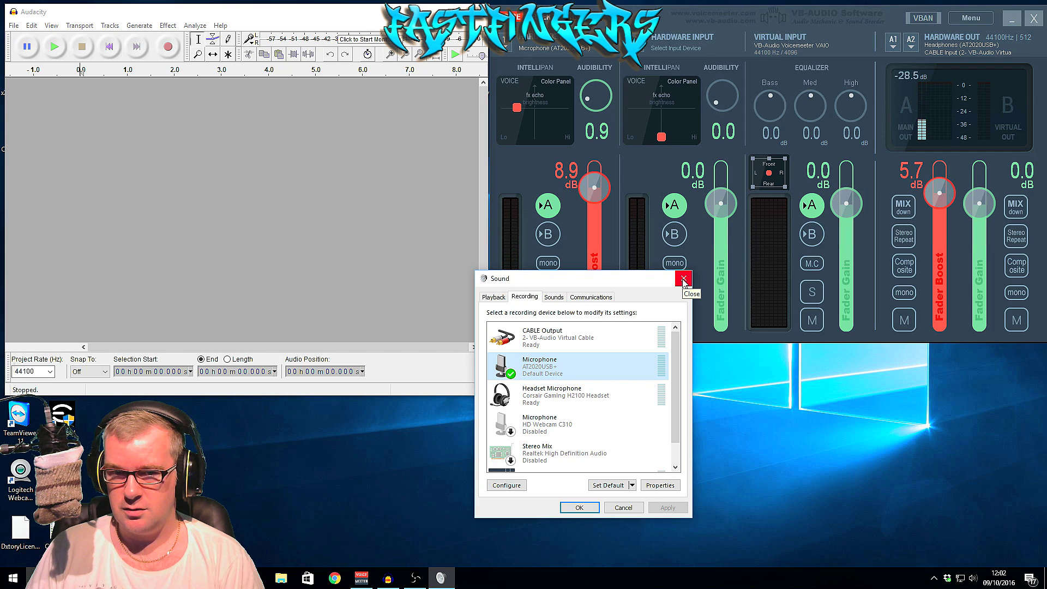
right_click(558, 371)
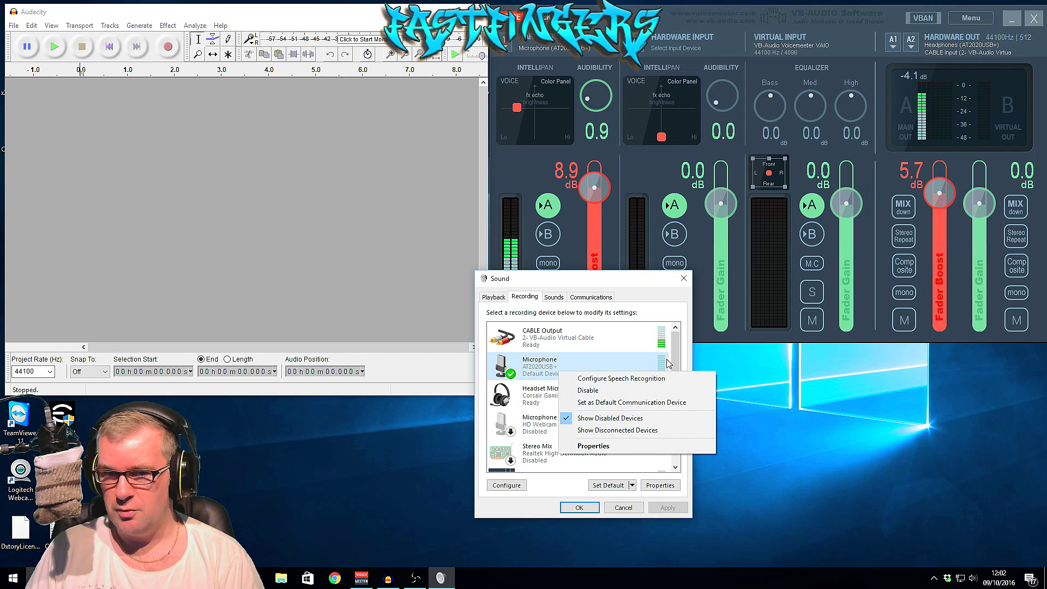
left_click(745, 407)
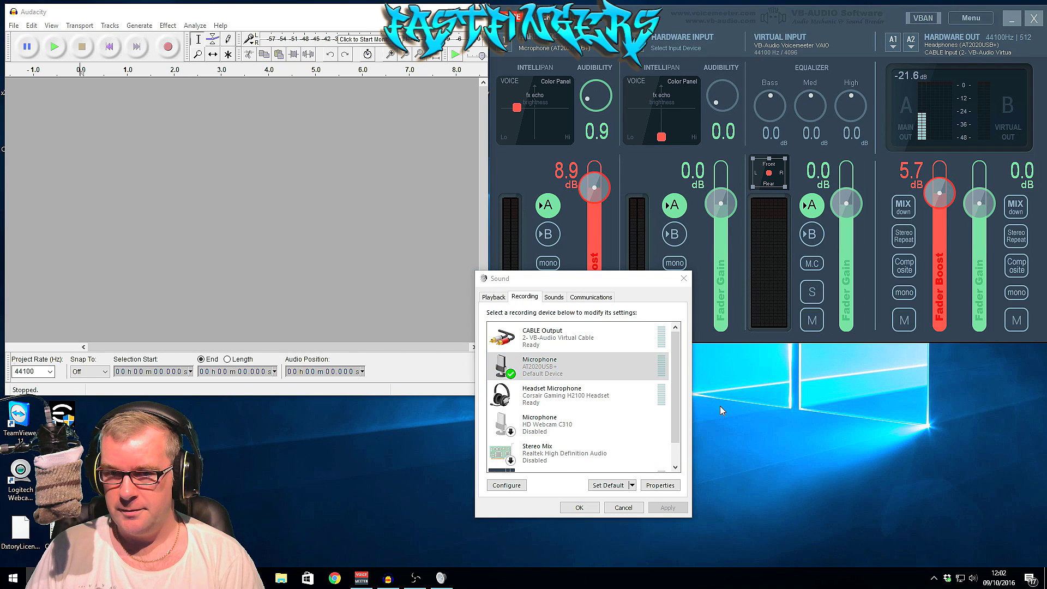
right_click(636, 378)
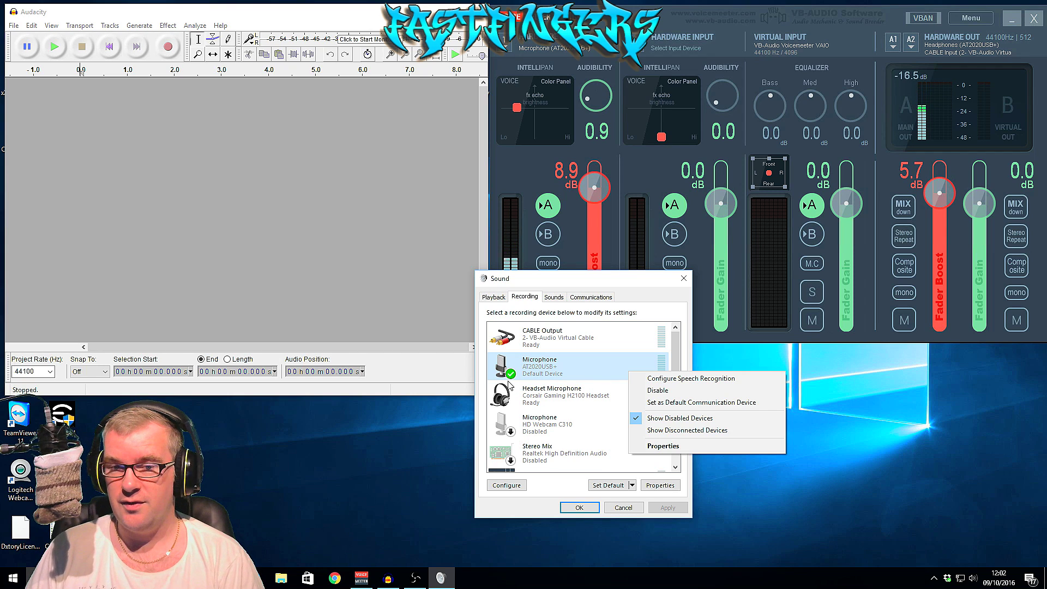
left_click(811, 450)
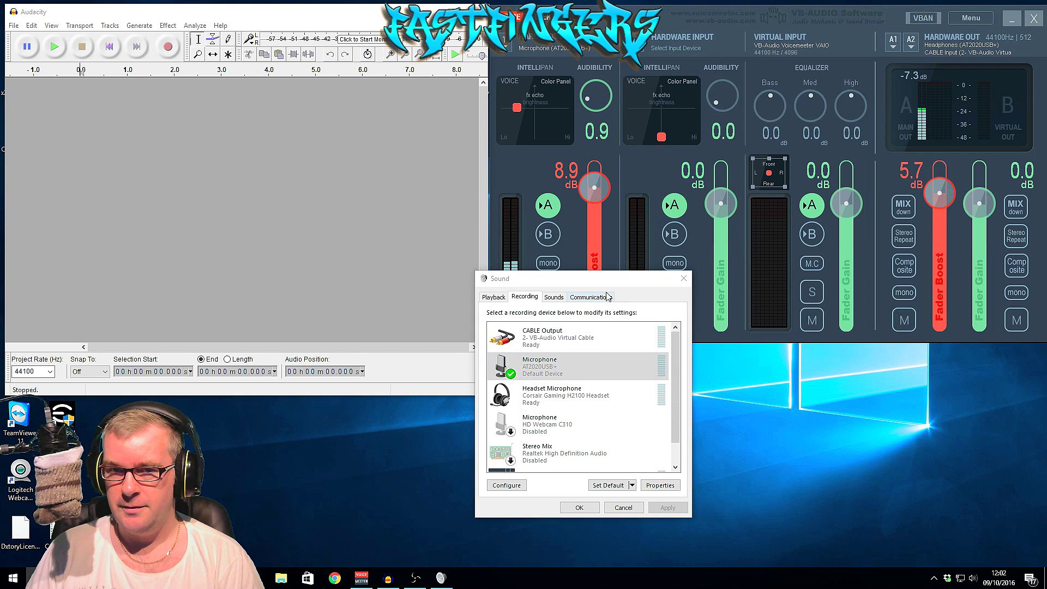
Close Sound settings, keep WDM: Microphone (AT2020USB+) on Hardware Input 1, and set its Fader Boost to 9.8 dB
left_click(684, 279)
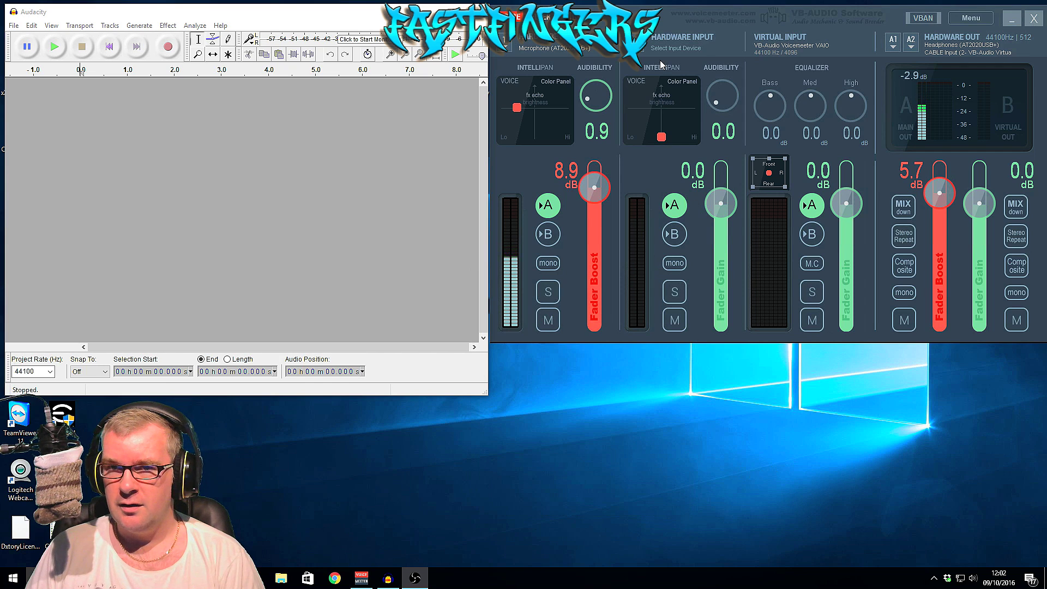
left_click_drag(644, 14, 528, 155)
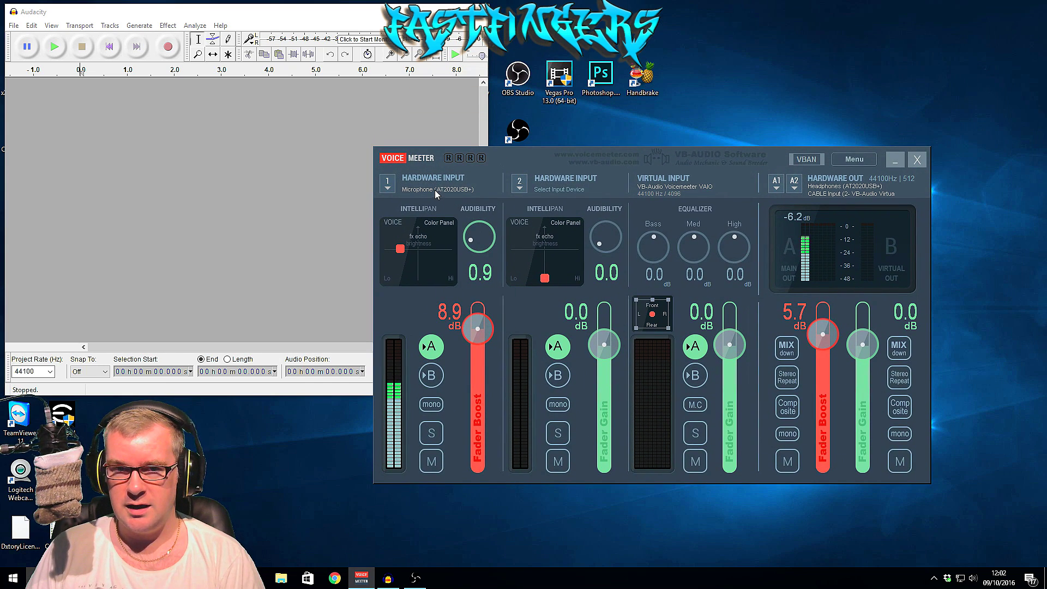
left_click(387, 186)
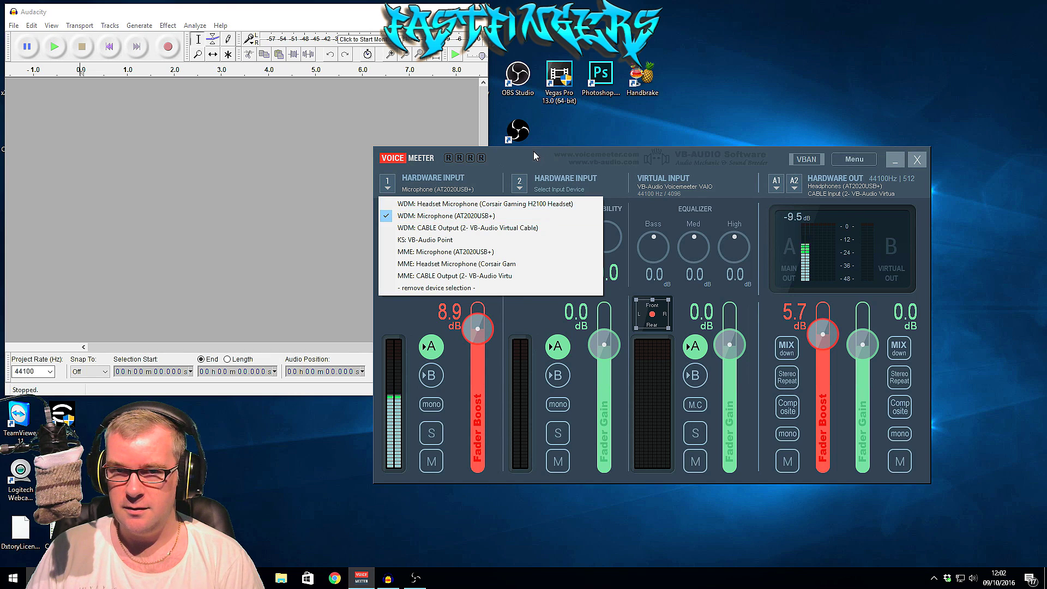
left_click(576, 183)
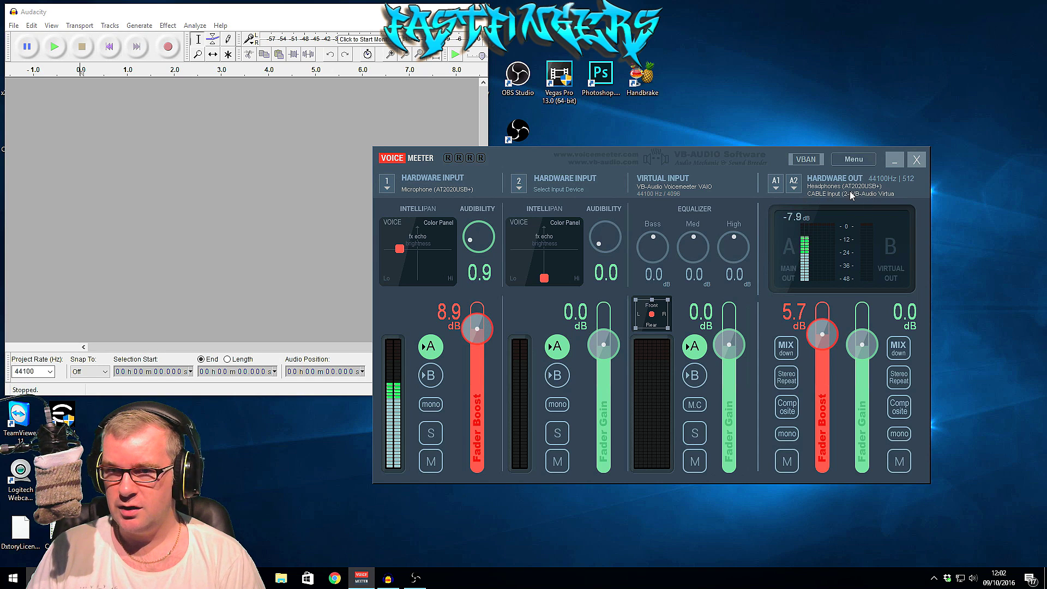
left_click_drag(542, 154, 657, 15)
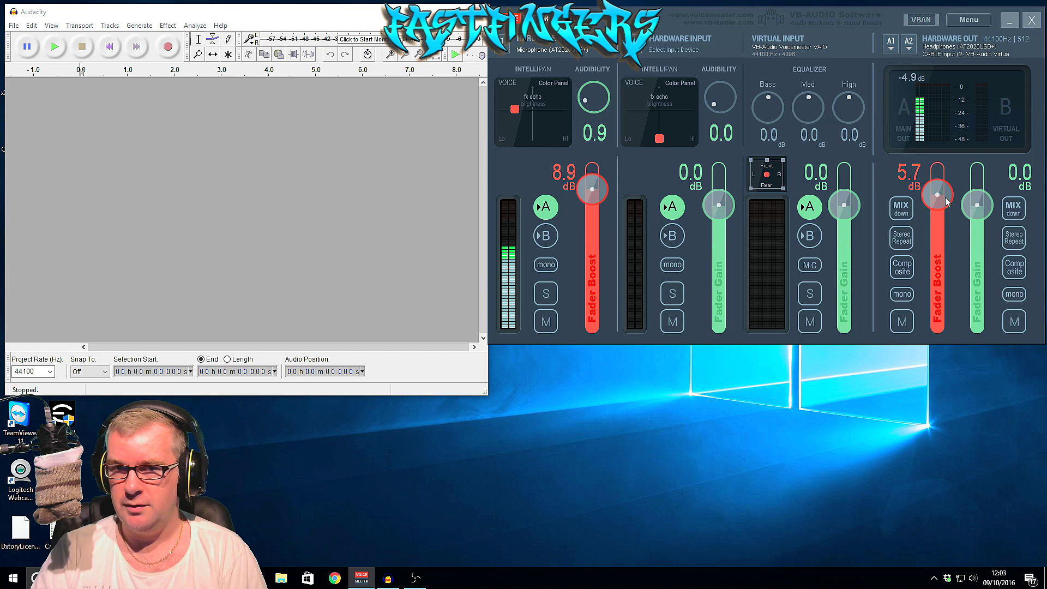
mouse_move(607, 196)
left_mouse_down()
mouse_move(609, 260)
mouse_move(610, 194)
left_mouse_up()
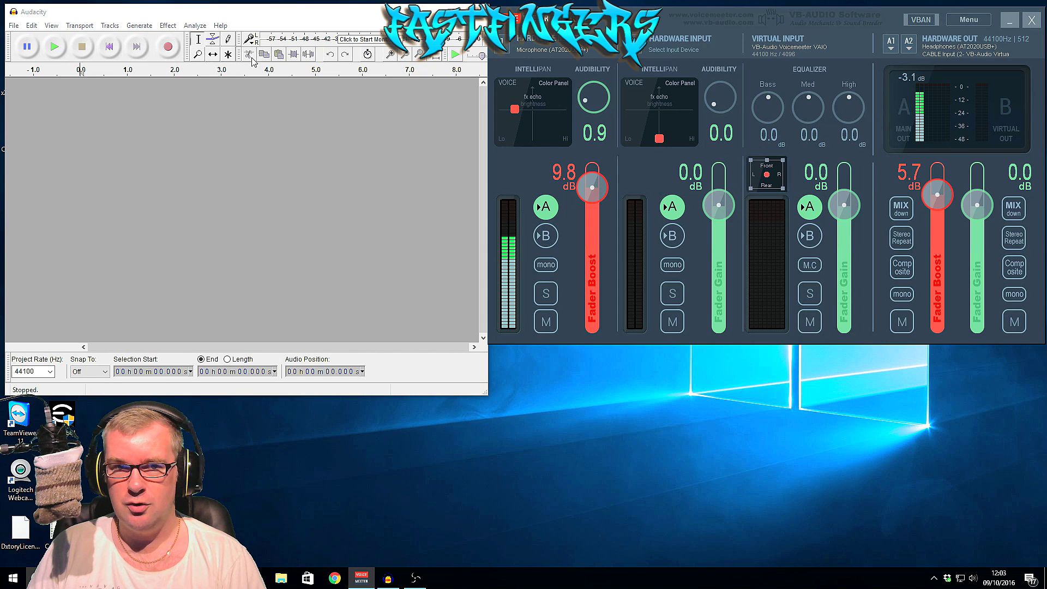
Start Audacity input monitoring, restore its window, and raise the microphone strip's Audibility to 2.5
key("super+Up")
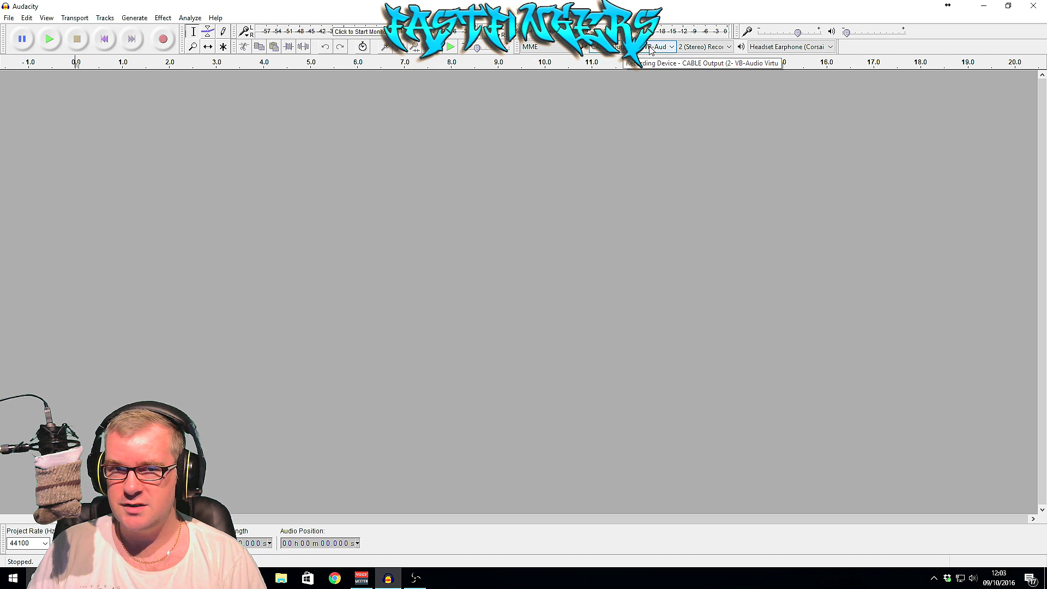
left_click(353, 32)
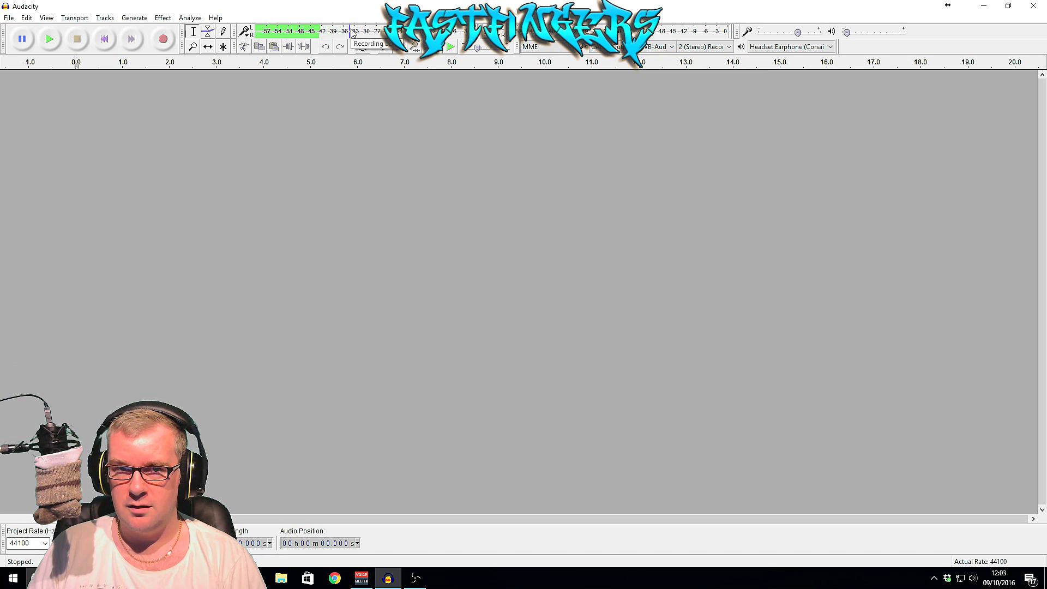
left_click(1008, 6)
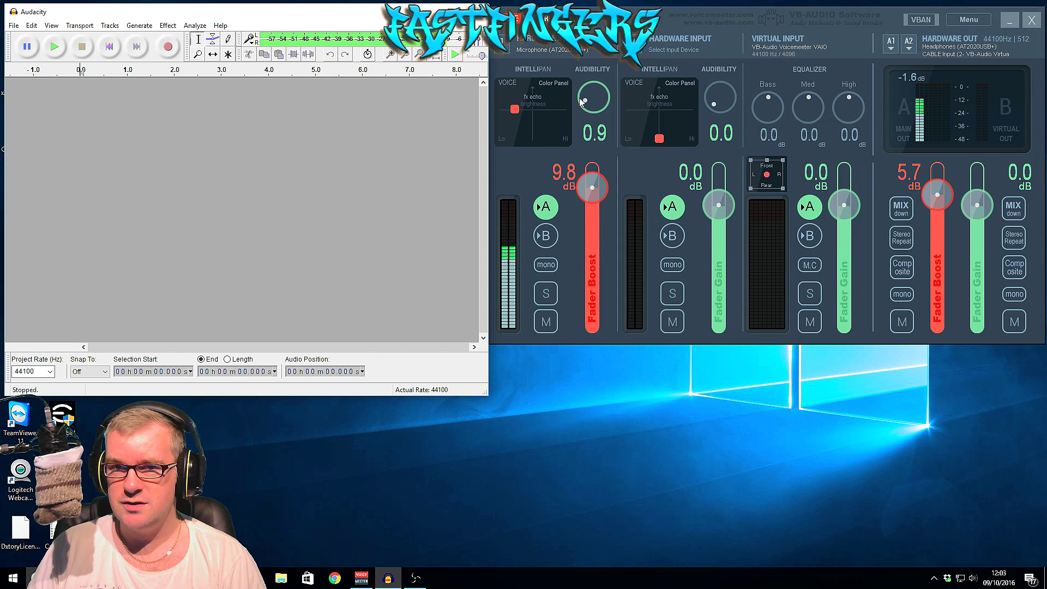
left_click_drag(585, 103, 580, 99)
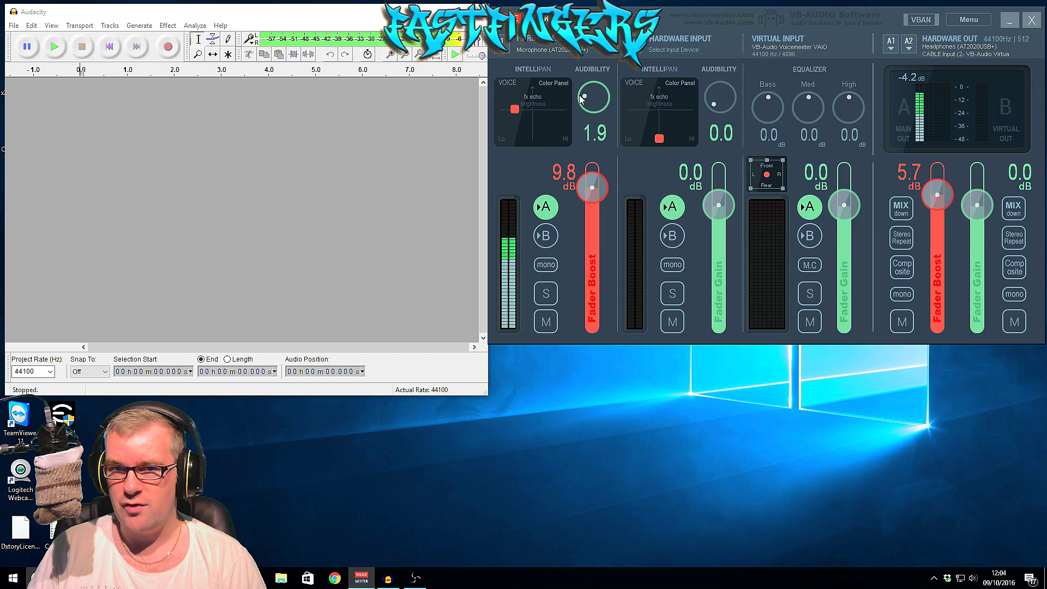
scroll(581, 98, "up", 6)
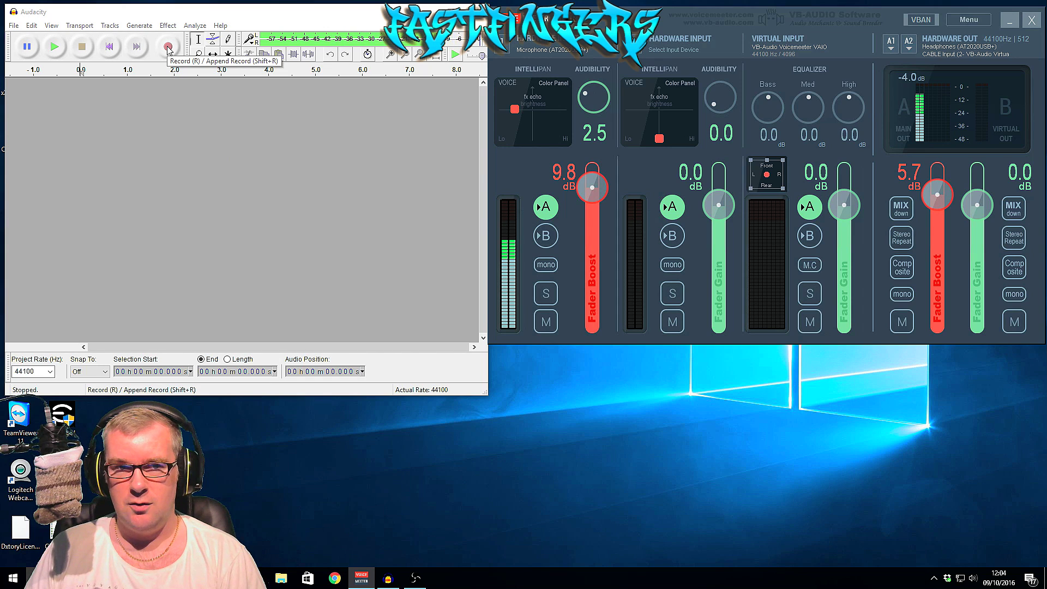
Record a roughly six-second stereo test take and play it back from about 1 second
left_click(168, 48)
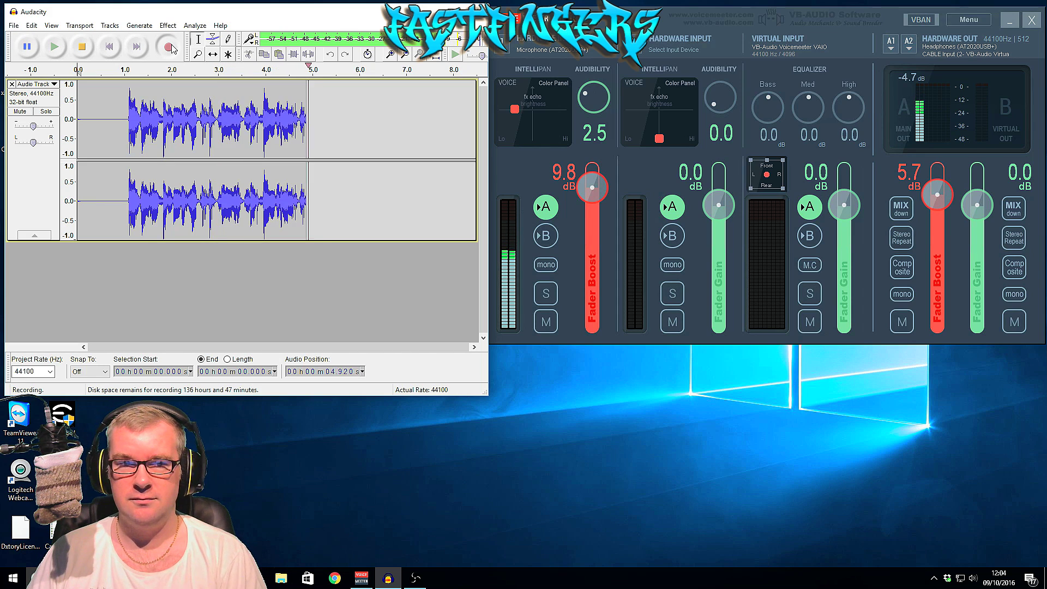
key("space")
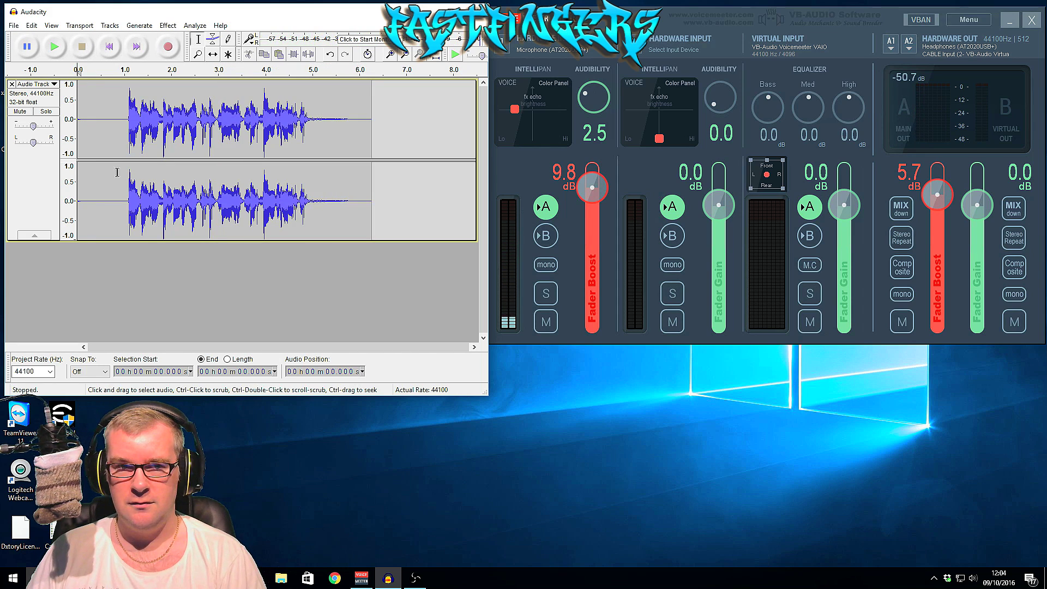
left_click_drag(352, 118, 310, 118)
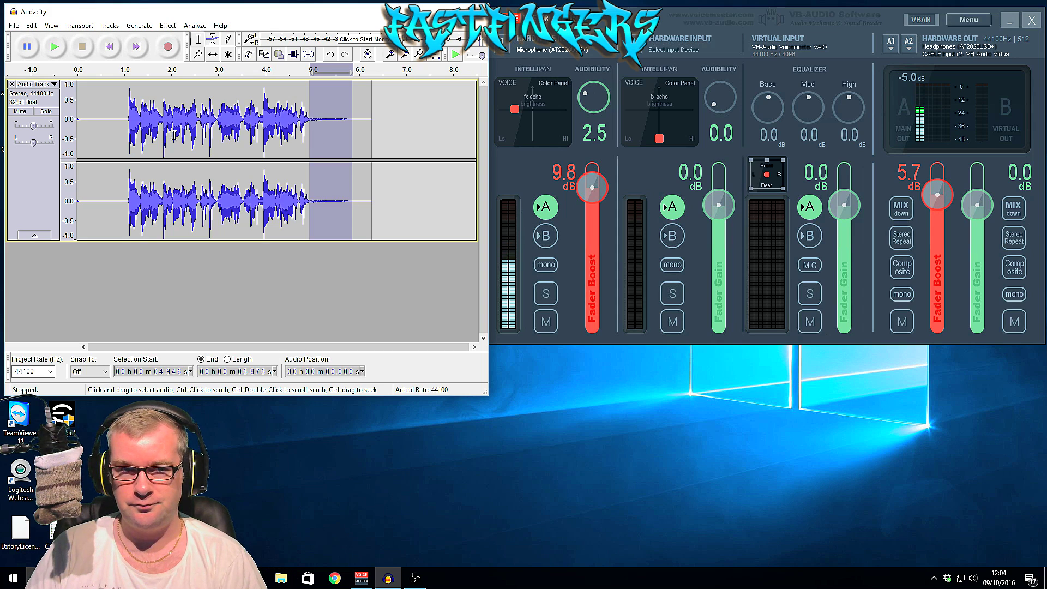
left_click(128, 114)
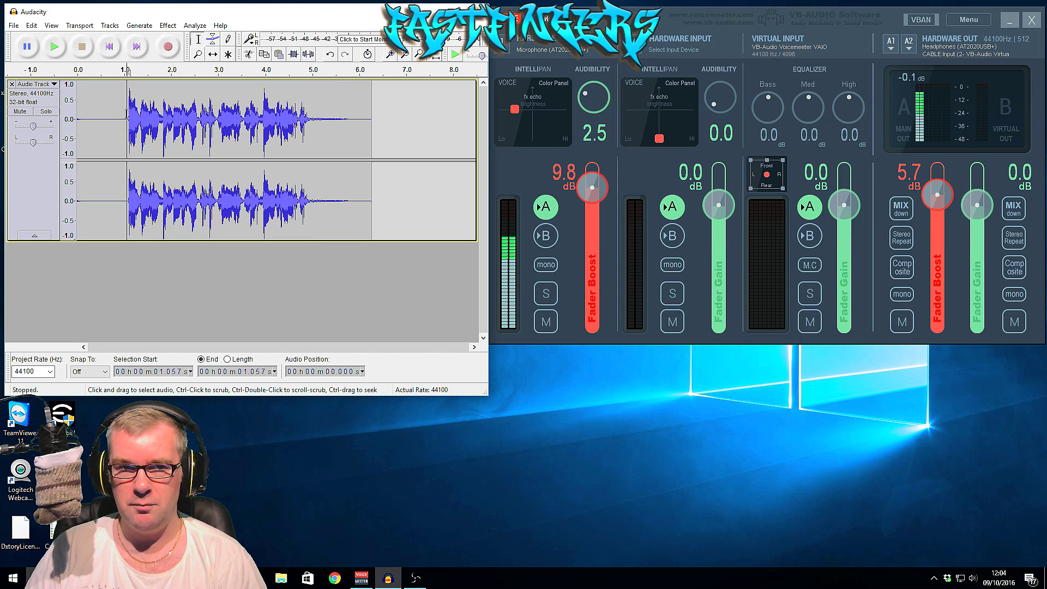
left_click(60, 51)
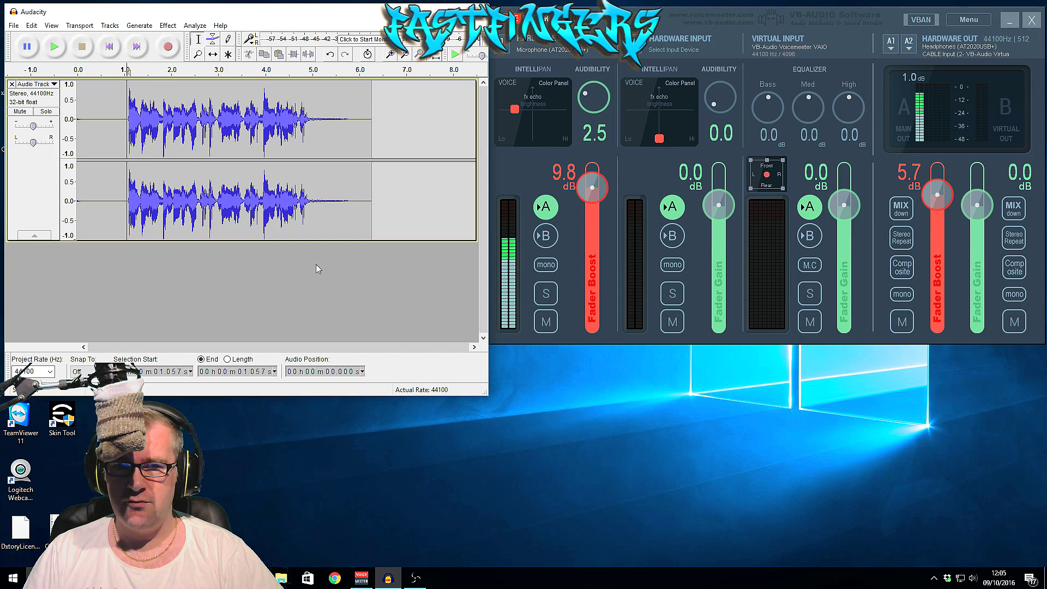
Record a second take on a new track from about 5.1 s, then select its 6.6–8.7 s speech
left_click(316, 232)
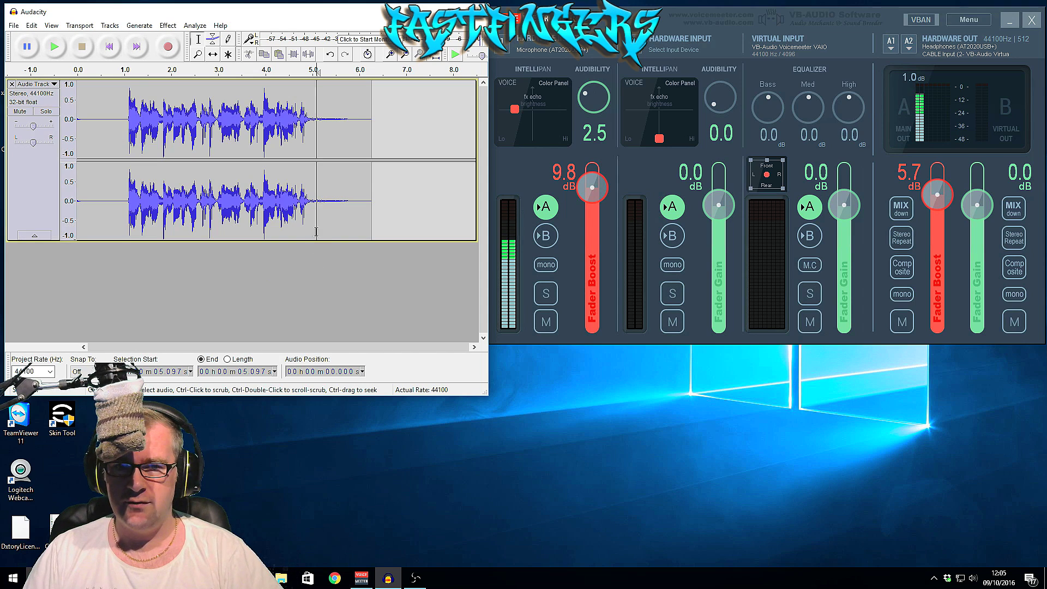
left_click(169, 50)
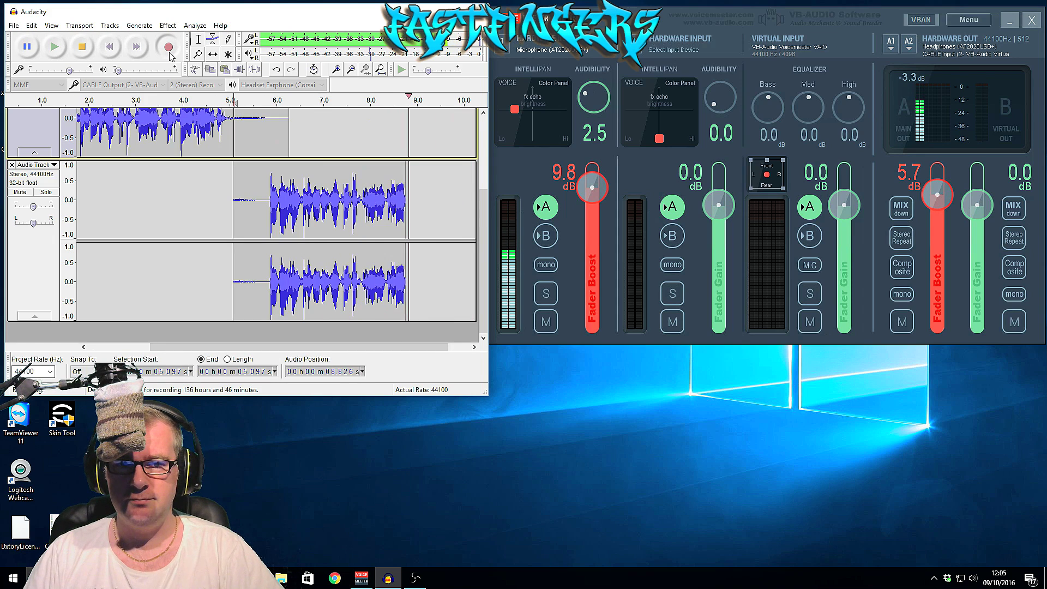
key("space")
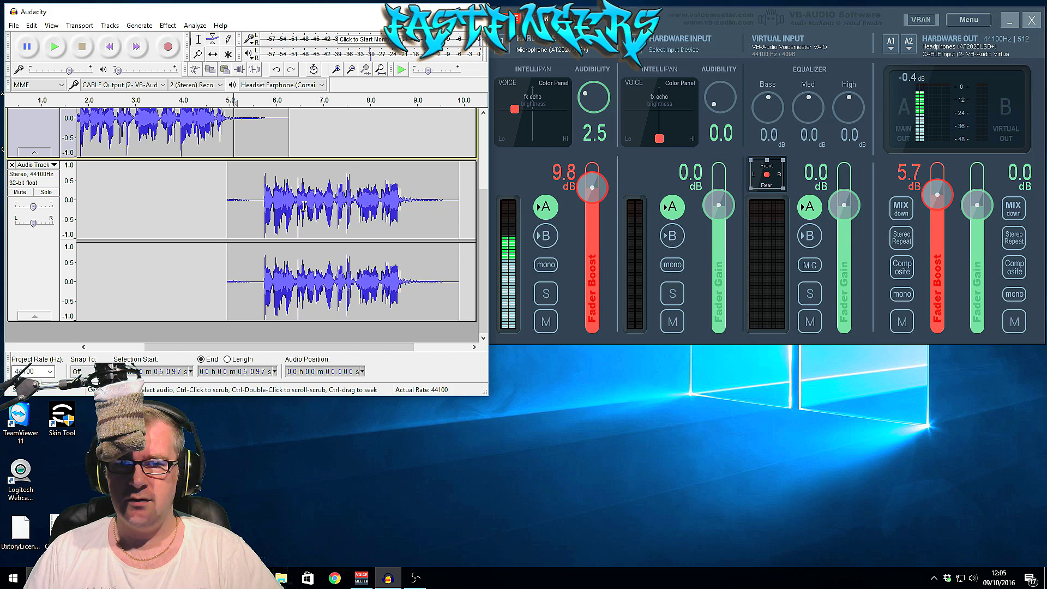
left_click_drag(405, 199, 306, 240)
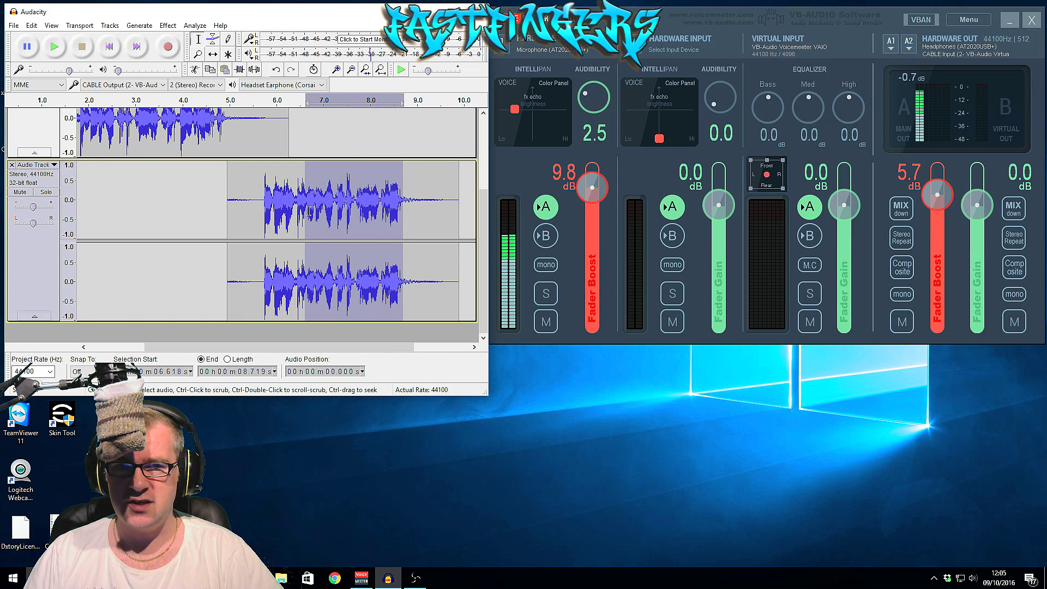
scroll(384, 214, "up", 3)
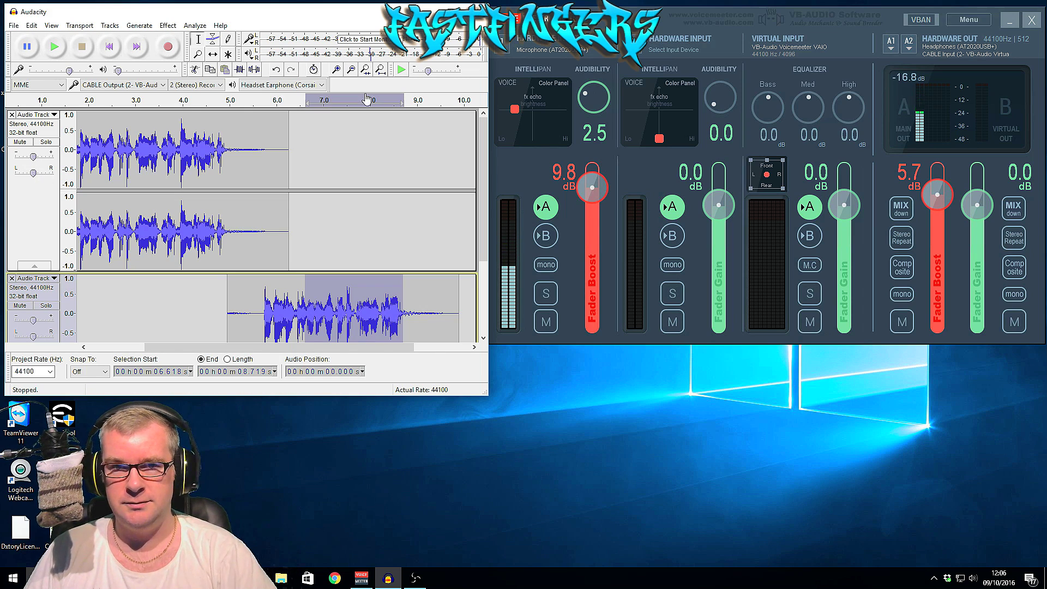
Resize Audacity to show both tracks, then nudge the Intellipan voice position slightly left
left_click_drag(487, 394, 668, 497)
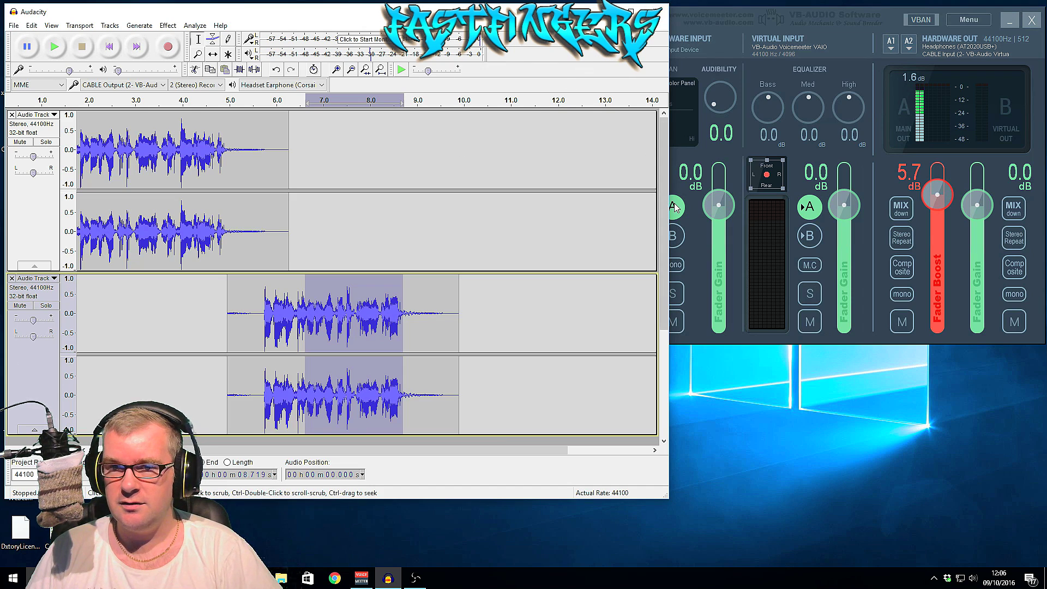
left_click_drag(672, 206, 488, 208)
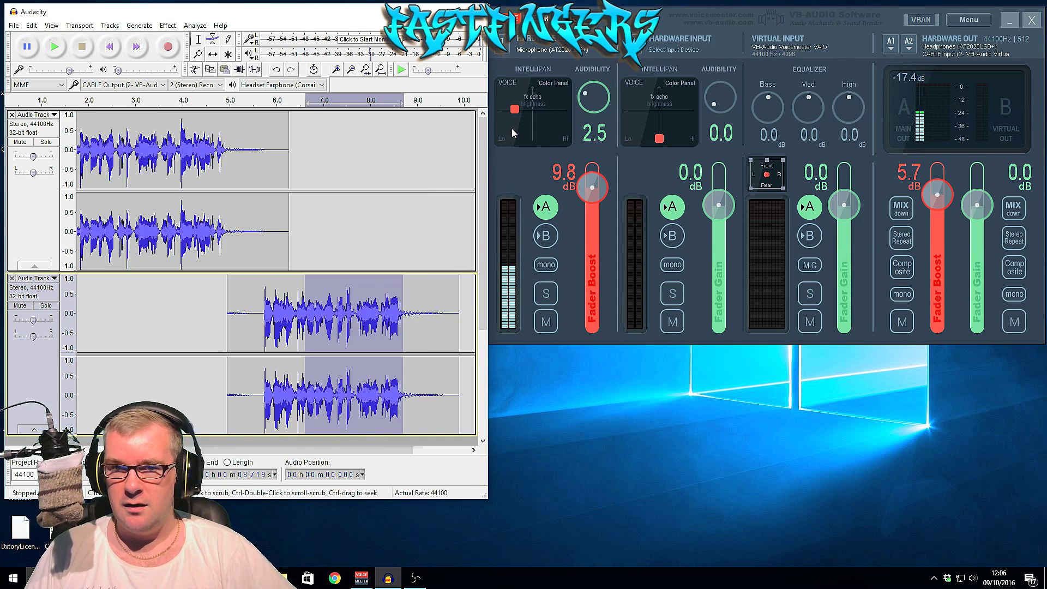
mouse_move(512, 112)
left_mouse_down()
mouse_move(567, 112)
mouse_move(522, 113)
left_mouse_up()
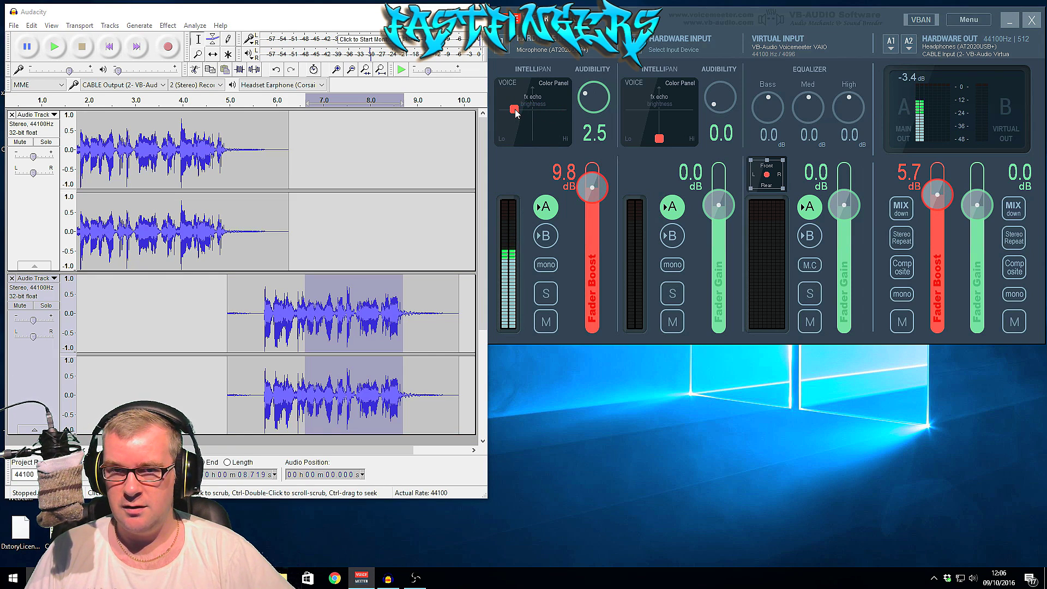